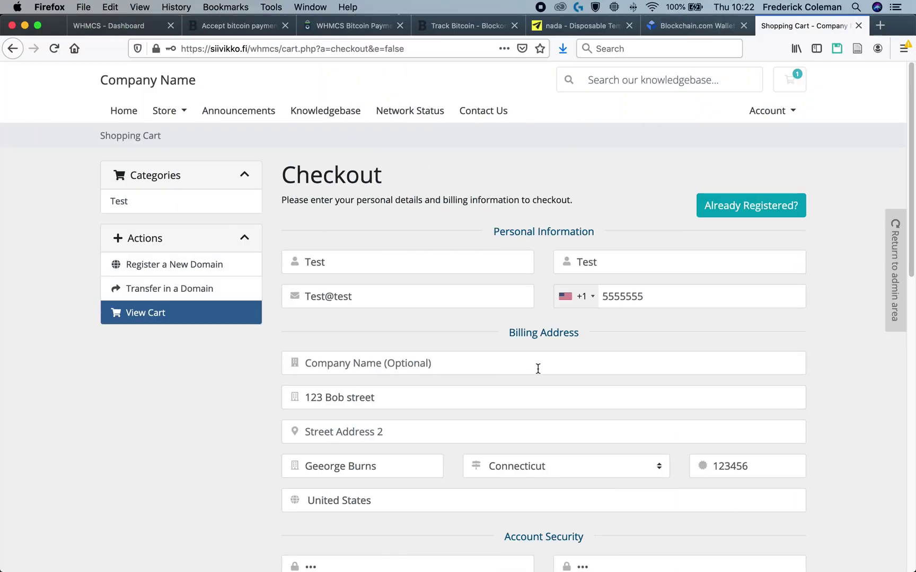
Complete the checkout order with Blockonomics as payment and dismiss the saved-login prompt.
scroll(537, 369, down, 5)
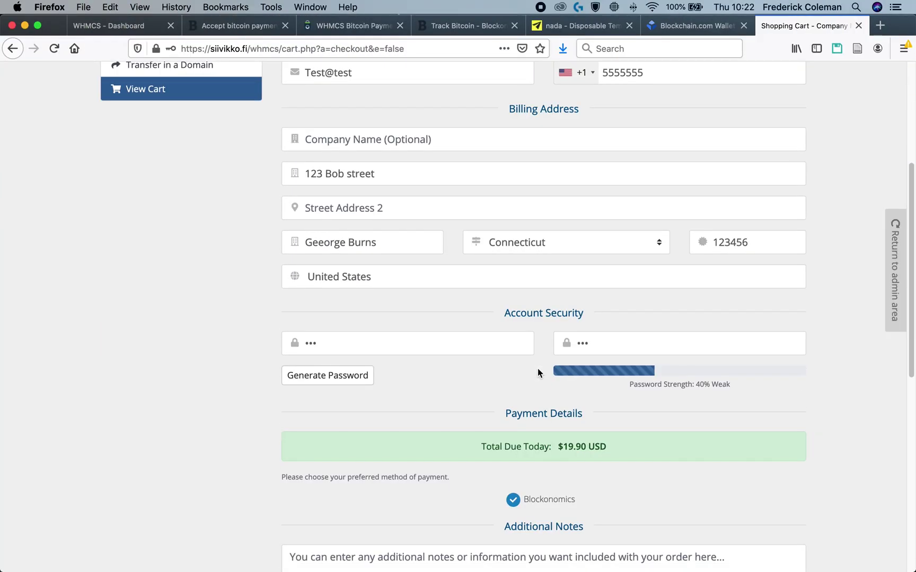
scroll(537, 372, down, 3)
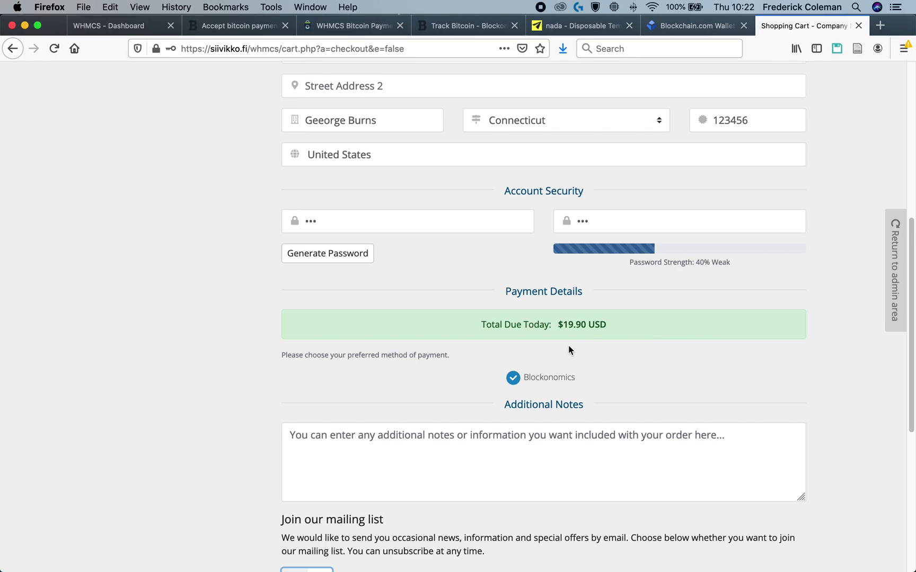
scroll(471, 401, down, 5)
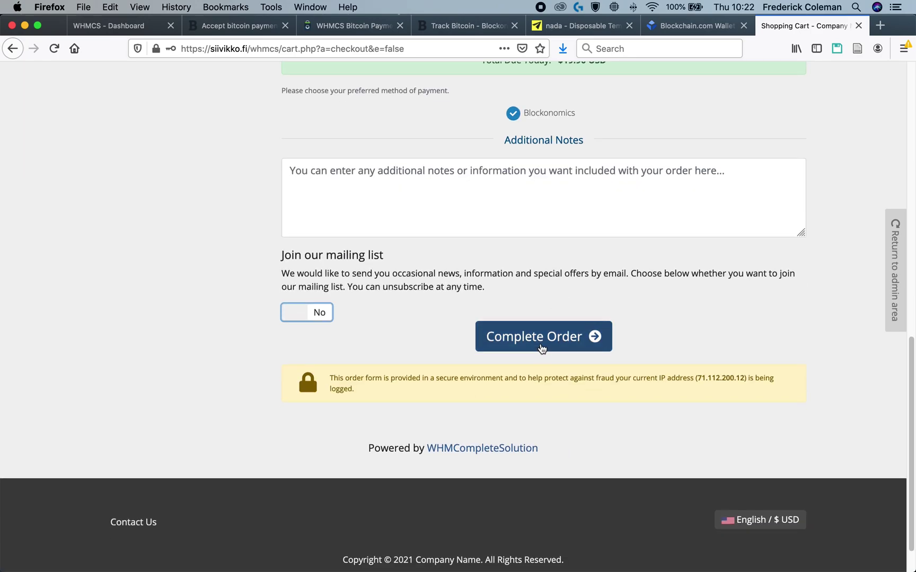
click(541, 347)
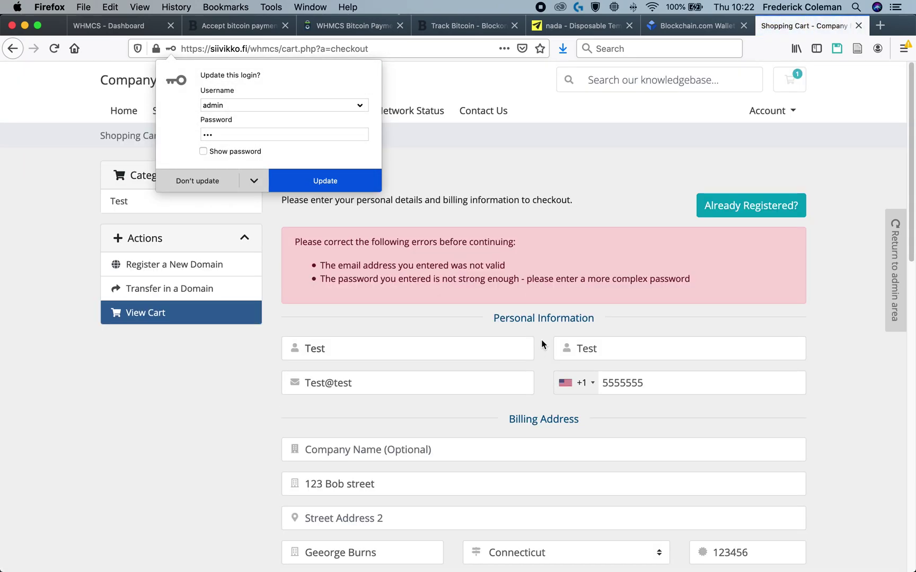
click(535, 266)
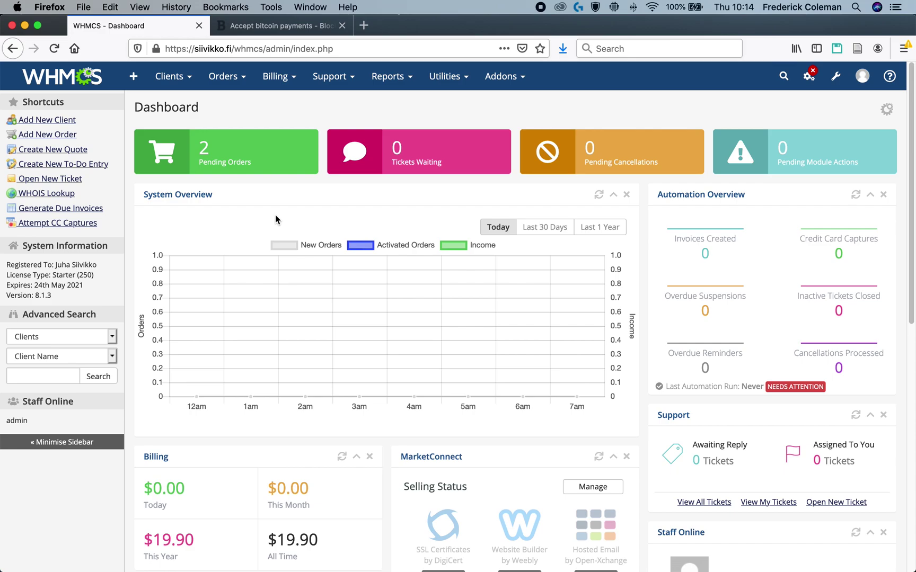
Launch WHMCS Marketplace from the Addons menu and switch to its new tab.
mouse_move(510, 86)
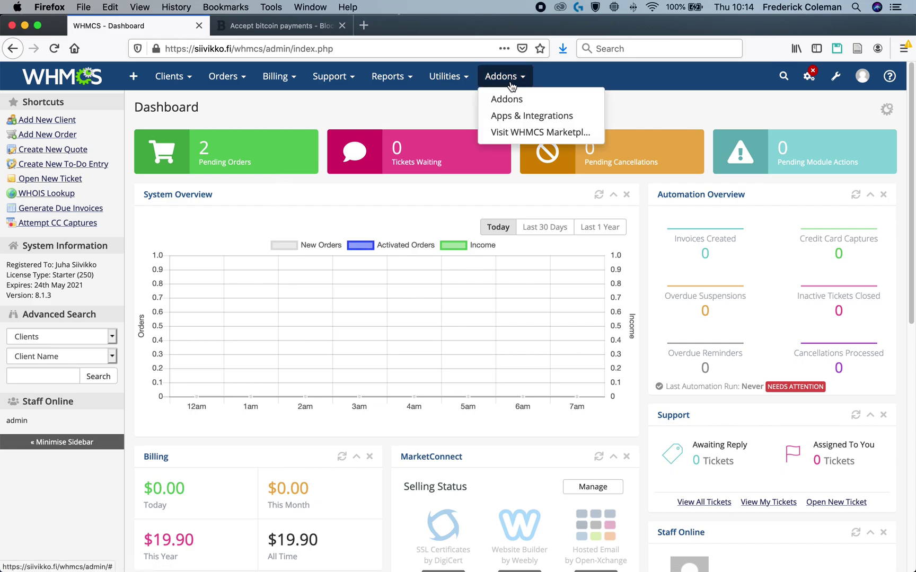
click(514, 134)
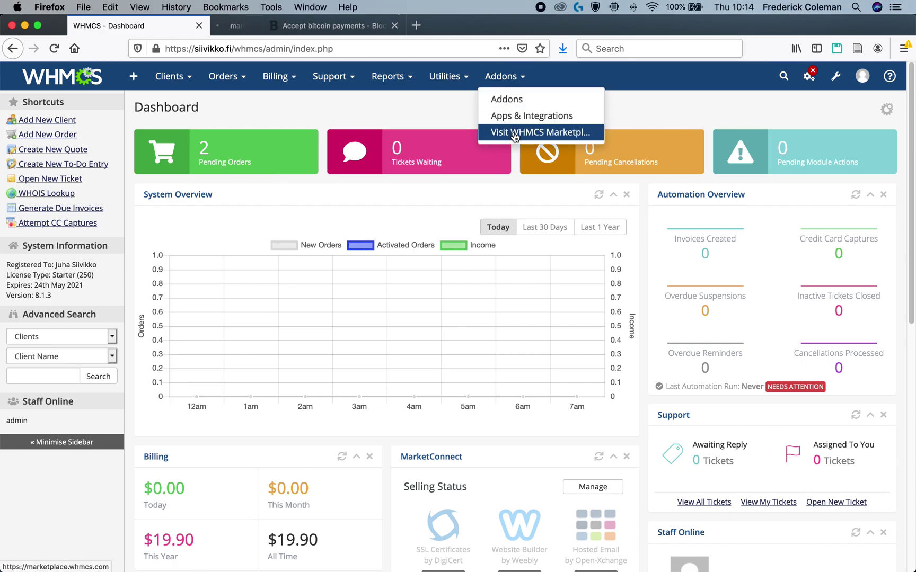
click(262, 25)
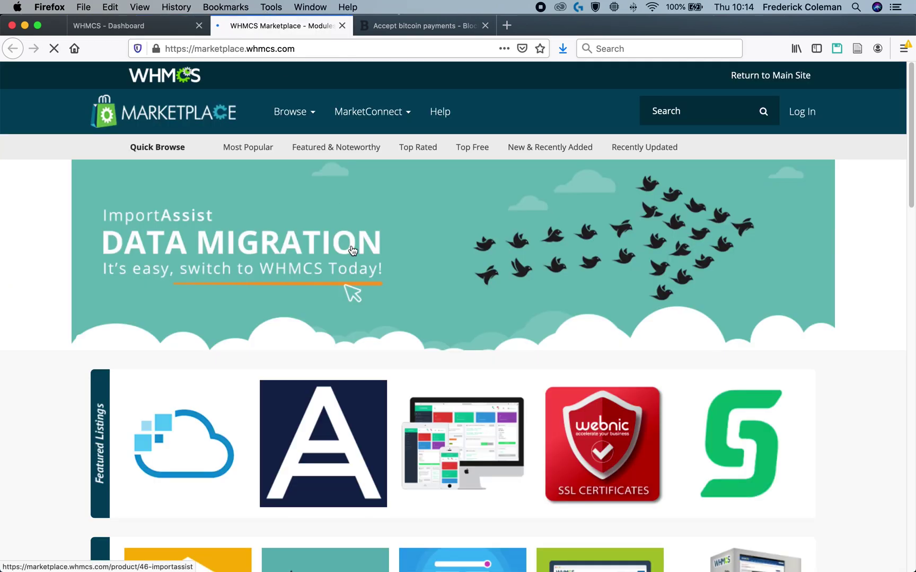
Search the Marketplace for 'blockonomics' and view the WHMCS Bitcoin Payments listing.
click(682, 113)
text(blockonomics)
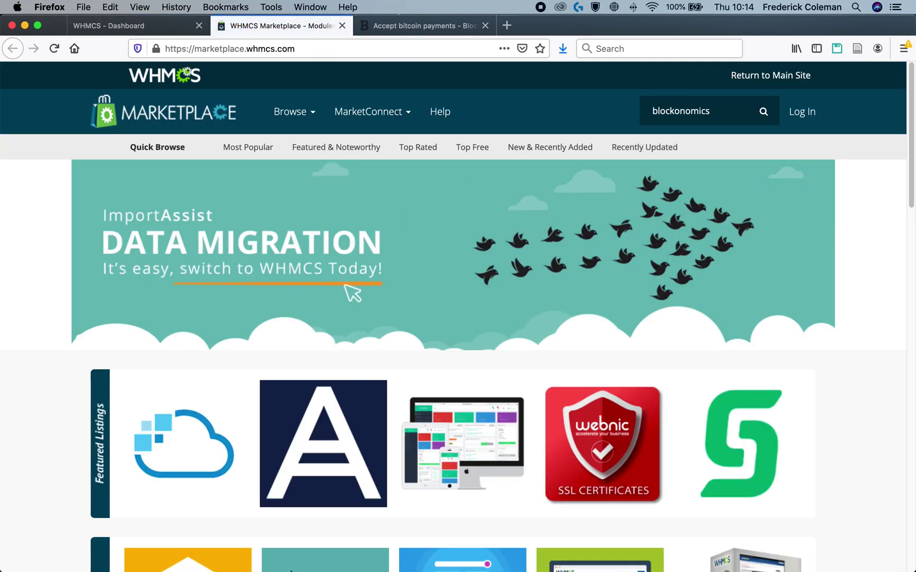
key(Return)
scroll(344, 399, down, 1)
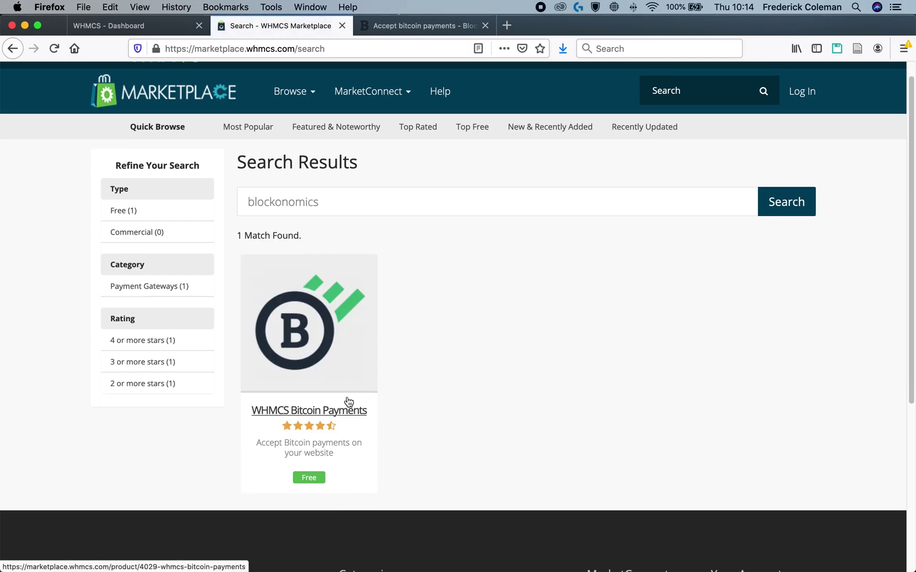
click(306, 411)
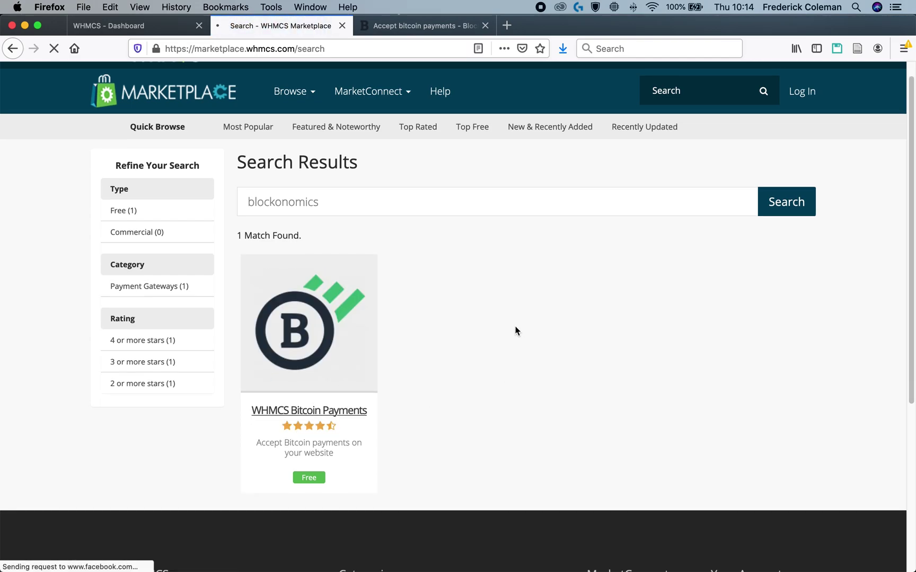
Download the plugin archive with Get it Now, saving the file to disk.
click(285, 276)
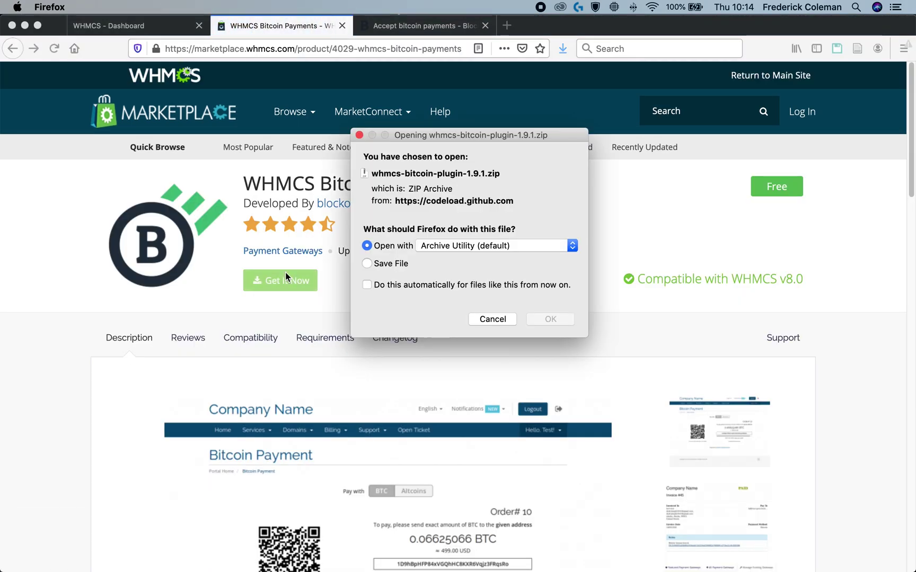
click(407, 261)
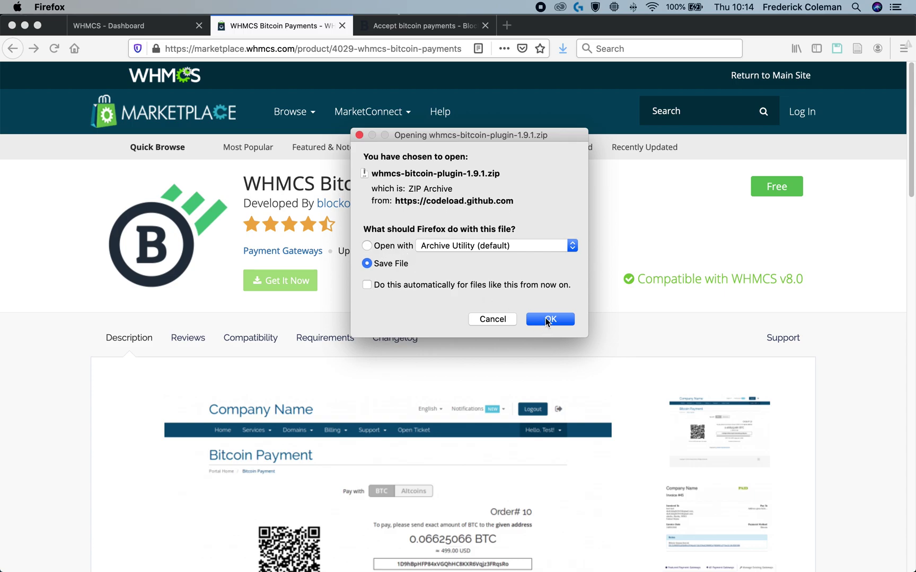
click(549, 319)
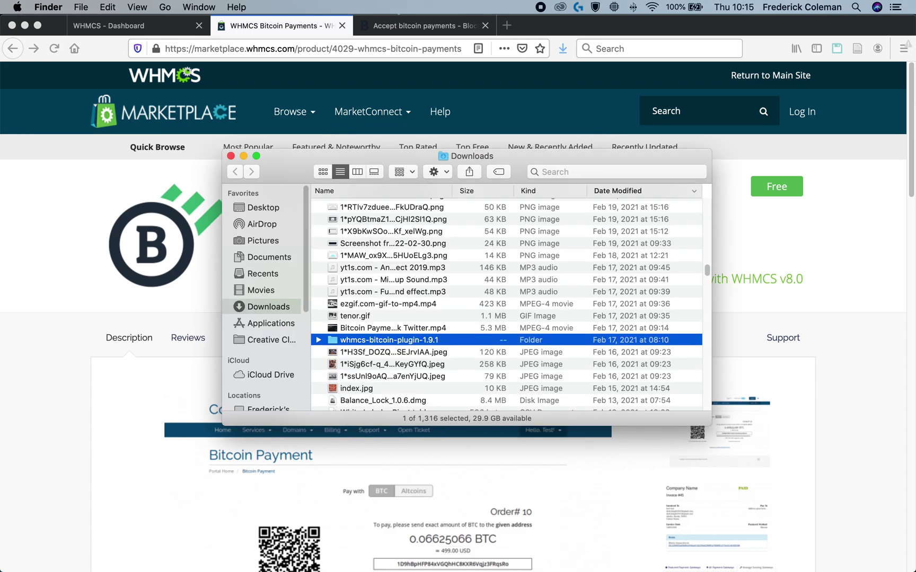
key(super+Tab)
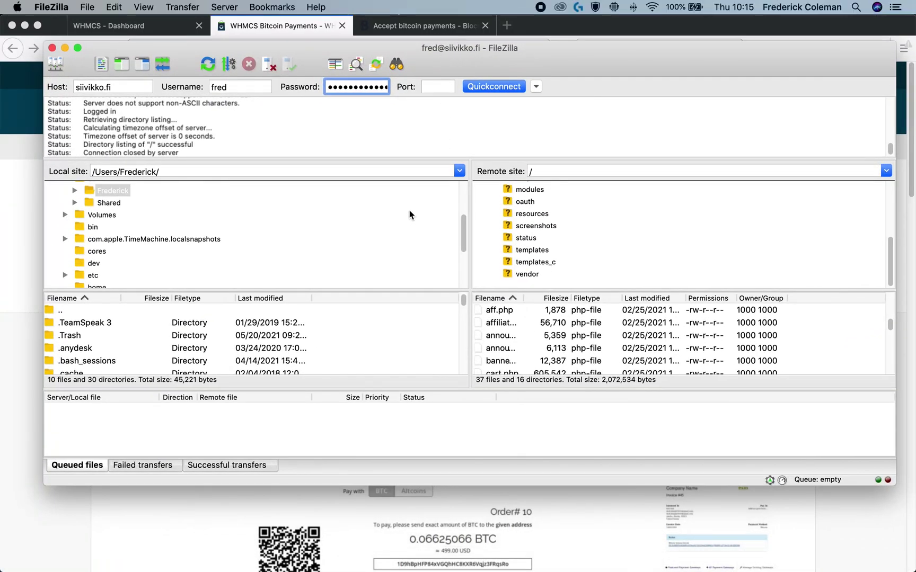
Select the server's / root remotely and expand the local user home folder under Users.
scroll(650, 153, up, 1)
scroll(567, 235, up, 5)
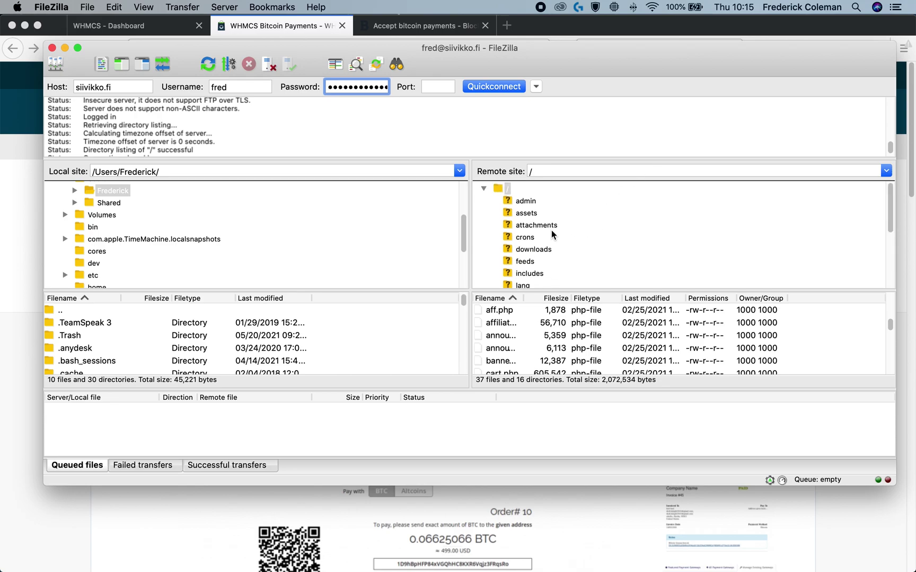
scroll(551, 235, down, 5)
scroll(549, 235, up, 5)
scroll(170, 222, up, 4)
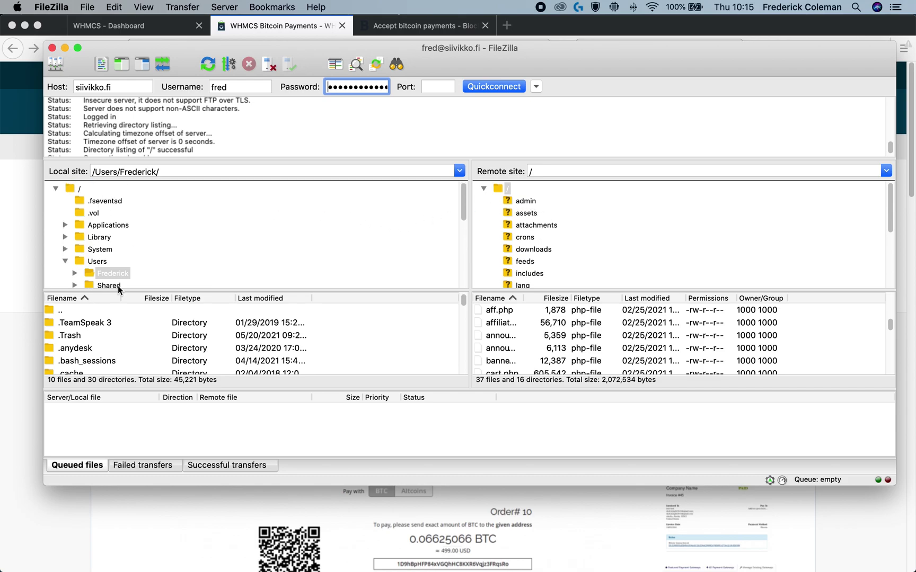
scroll(171, 251, down, 3)
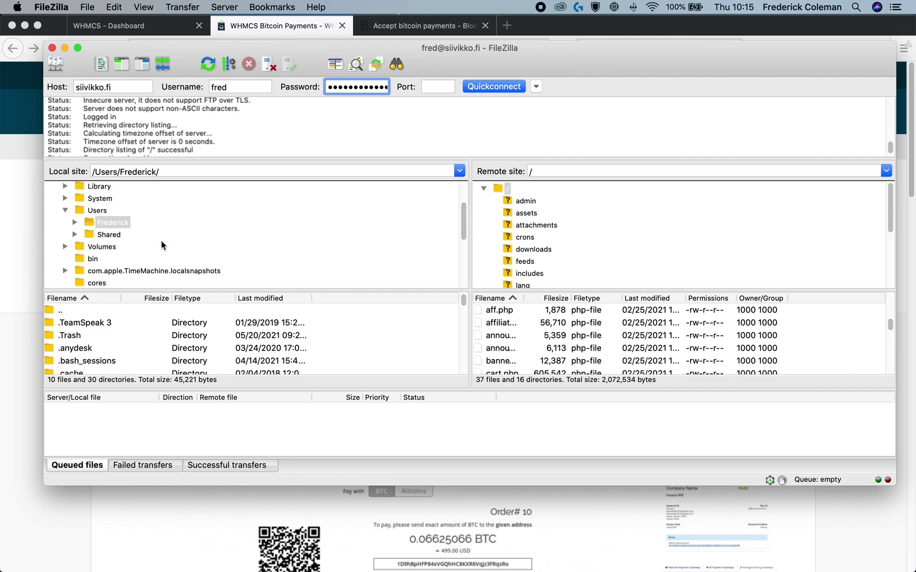
click(506, 189)
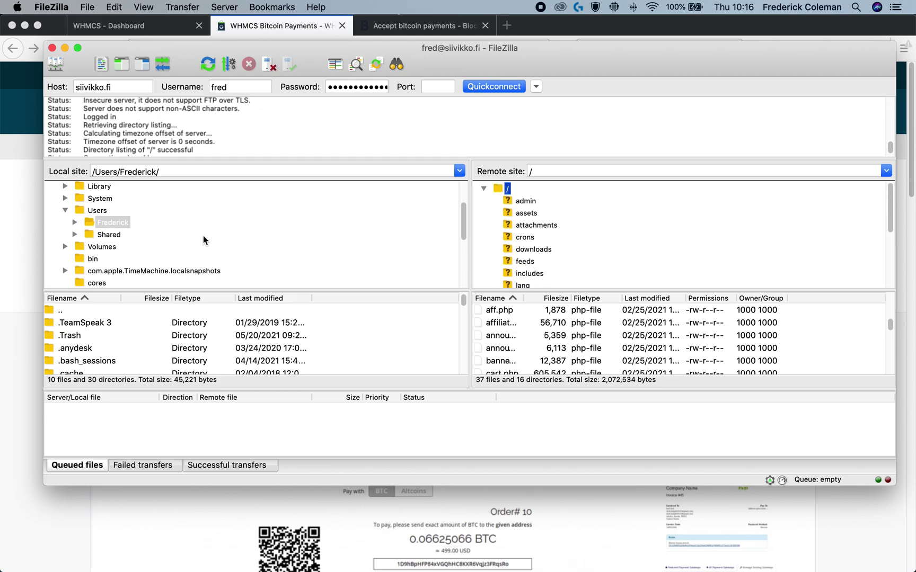
click(75, 222)
scroll(185, 233, up, 3)
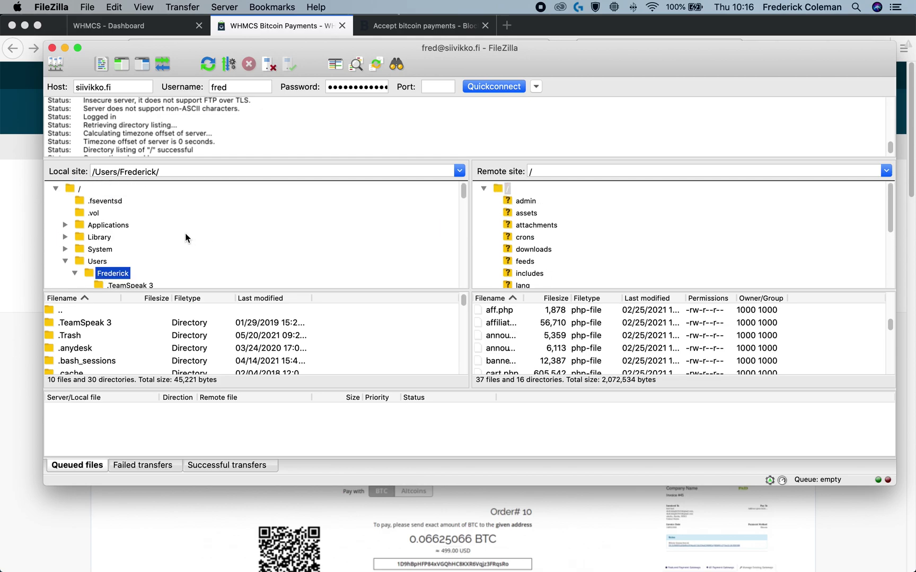
scroll(172, 234, down, 10)
Expand the local whmcs-bitcoin-plugin-1.9.1 folder to reveal its modules folder.
click(135, 223)
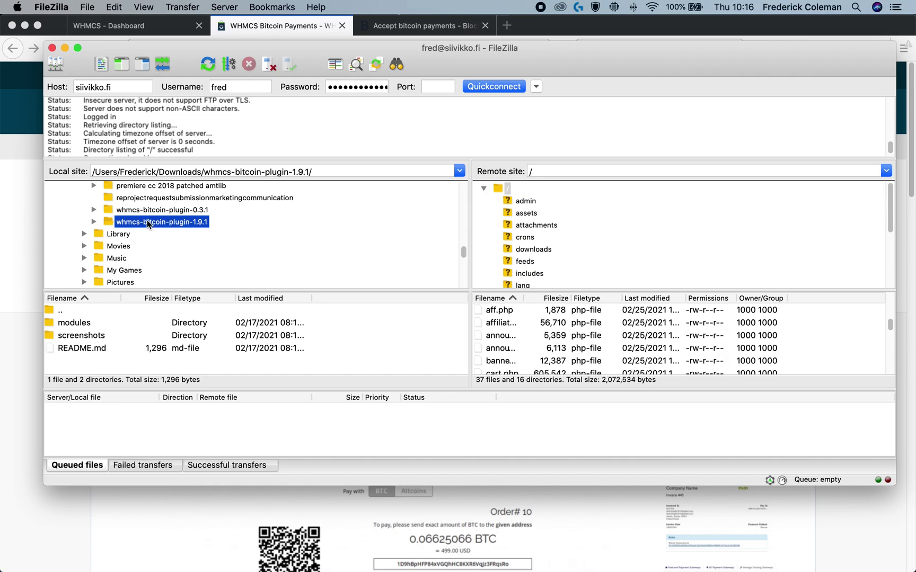
double_click(149, 223)
click(139, 234)
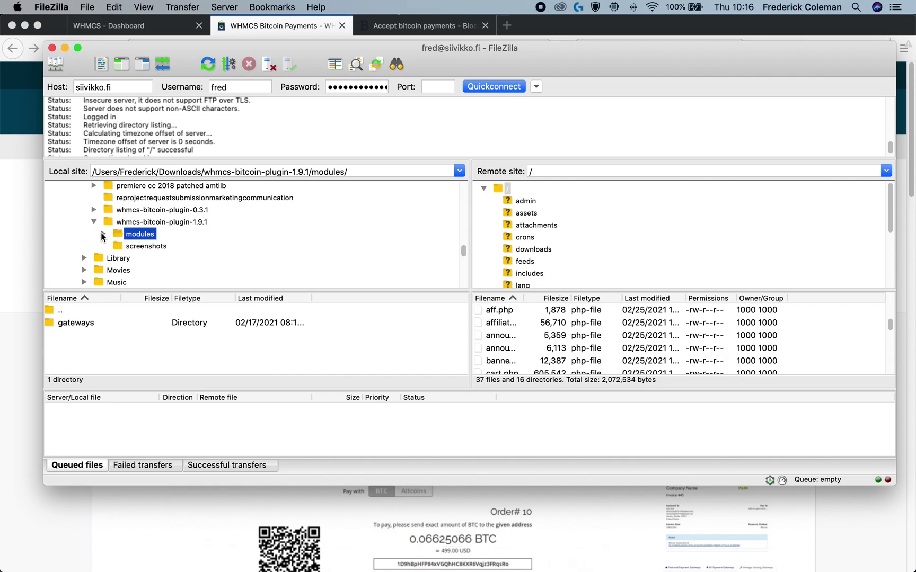
click(103, 235)
double_click(128, 235)
Upload the local modules folder into the server's modules folder, 20 transfers succeeding.
scroll(530, 244, down, 5)
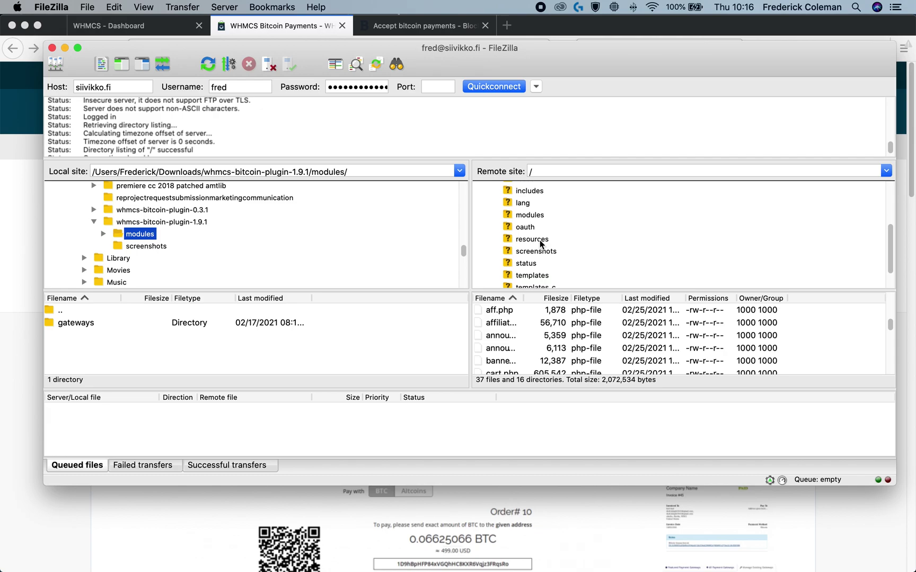
scroll(580, 267, up, 5)
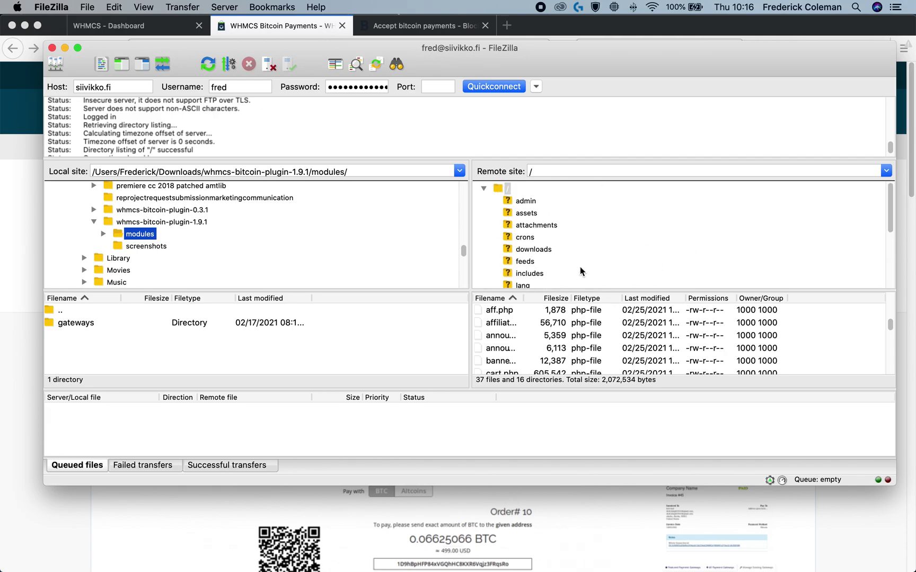
scroll(580, 266, down, 2)
drag(139, 233, 639, 246)
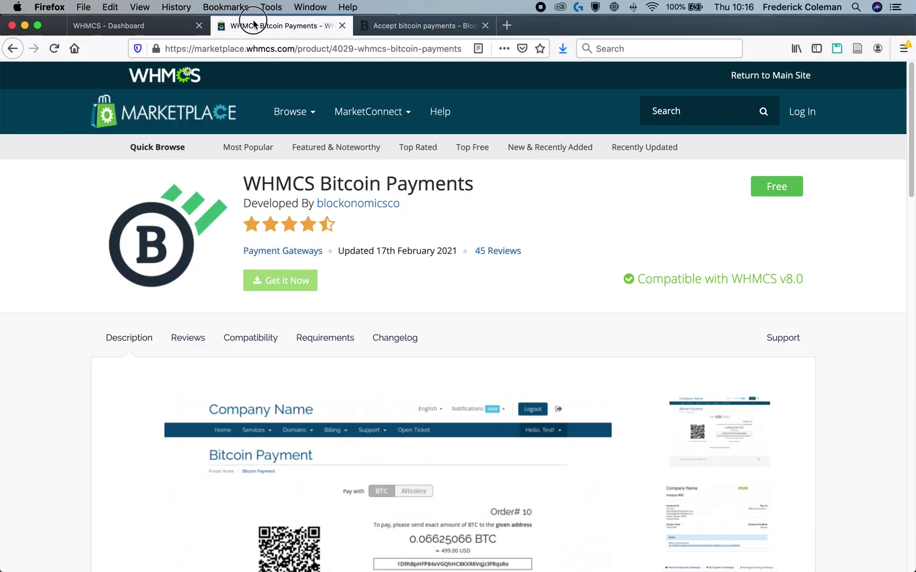
click(255, 26)
Go through System Settings to Payment Gateways and list All Payment Gateways.
click(133, 17)
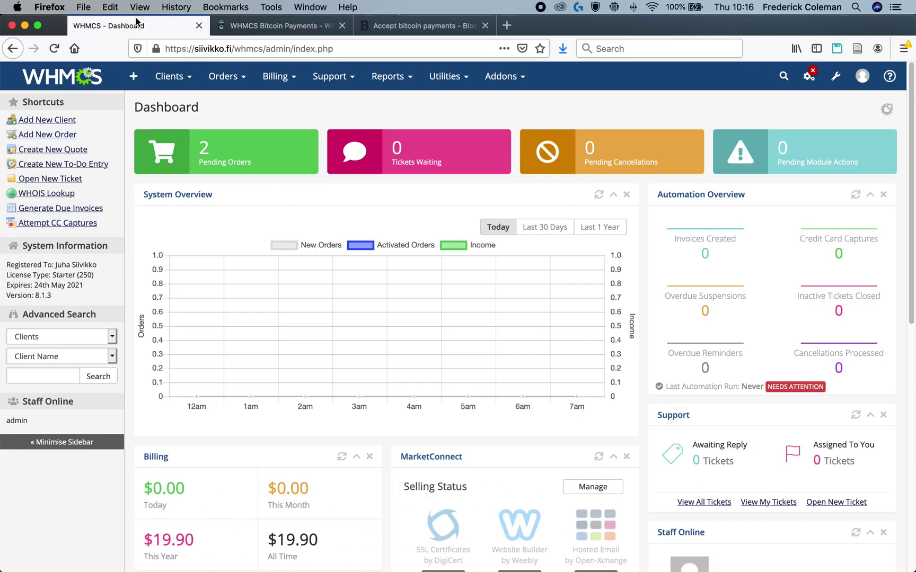
click(829, 82)
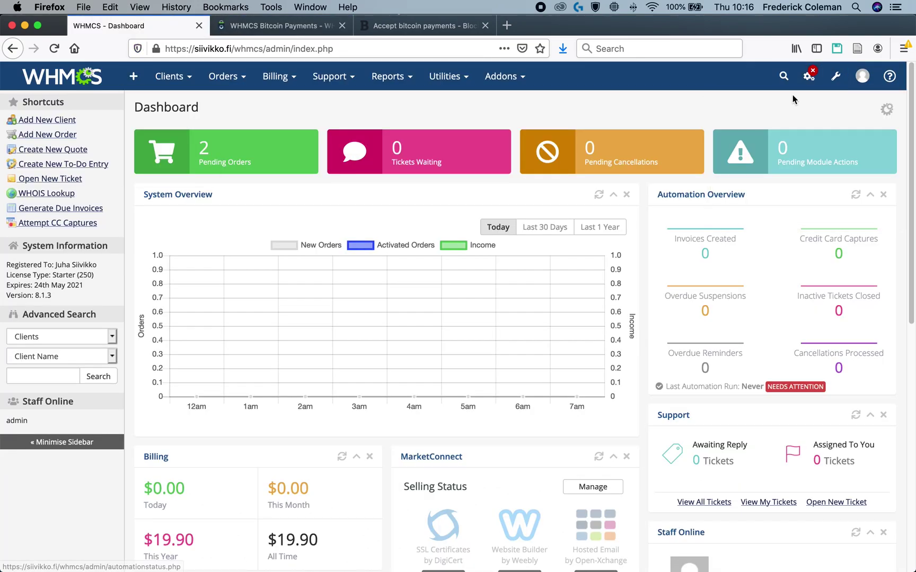
click(835, 76)
click(741, 123)
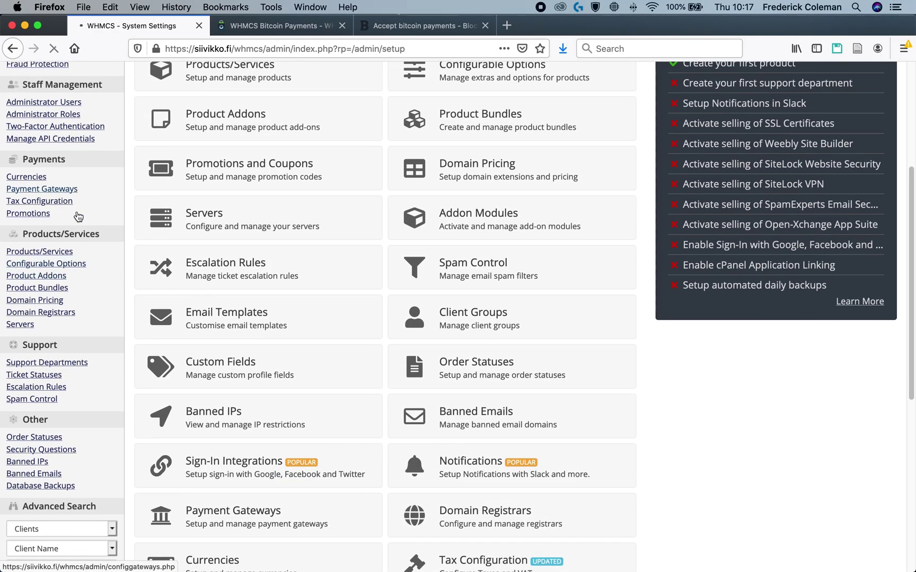
click(41, 190)
click(361, 137)
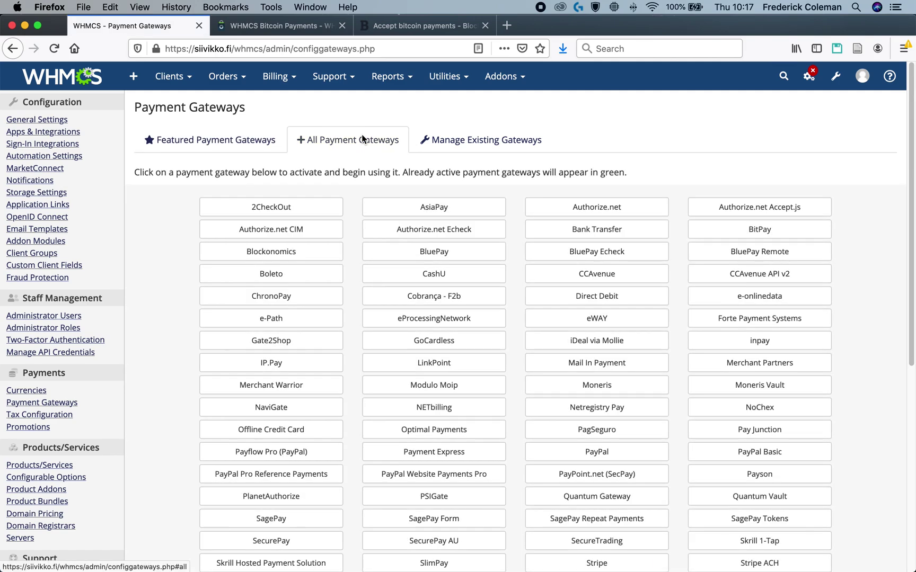
Activate the Blockonomics gateway and bring its settings form into view.
click(283, 255)
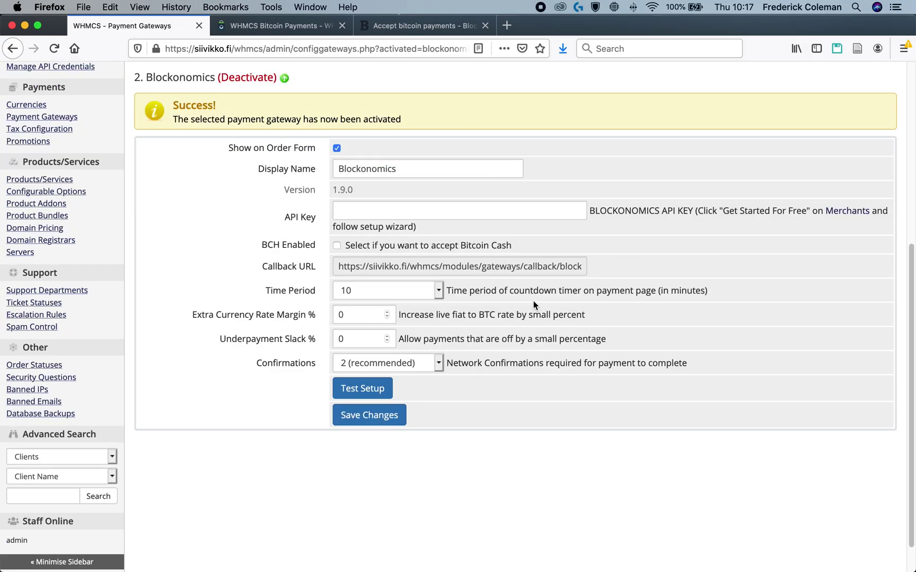
scroll(533, 300, up, 10)
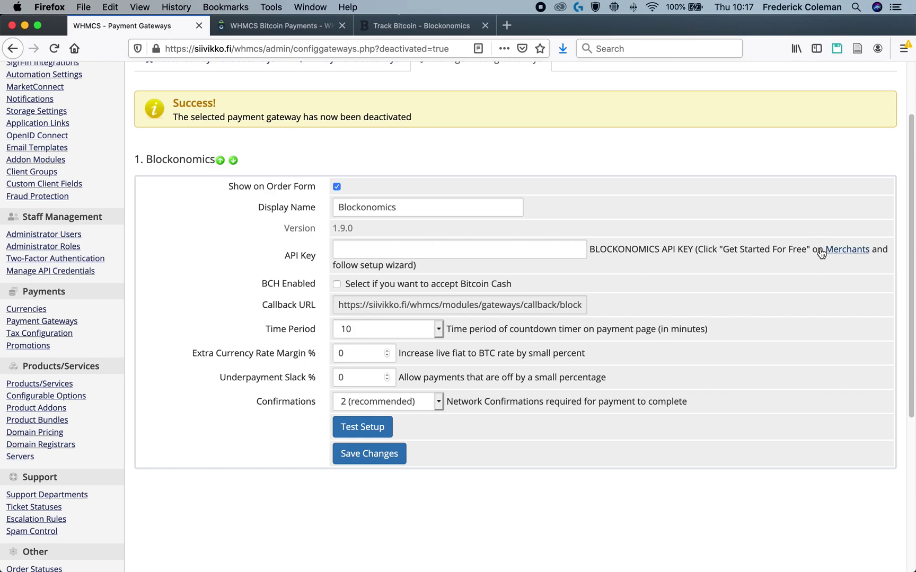
Follow the API Key's Merchants link, sign up via Get Started for FREE, and reach Merchants.
click(859, 258)
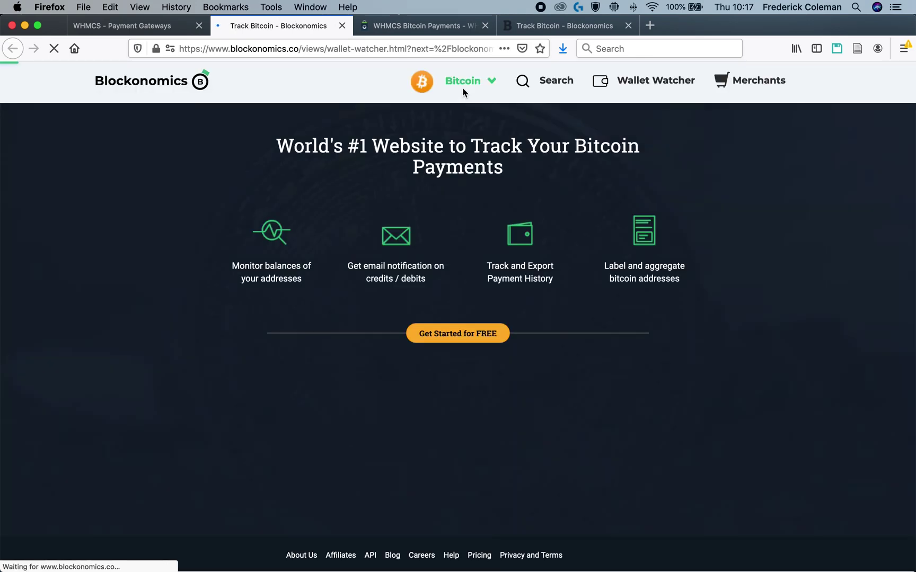
click(459, 342)
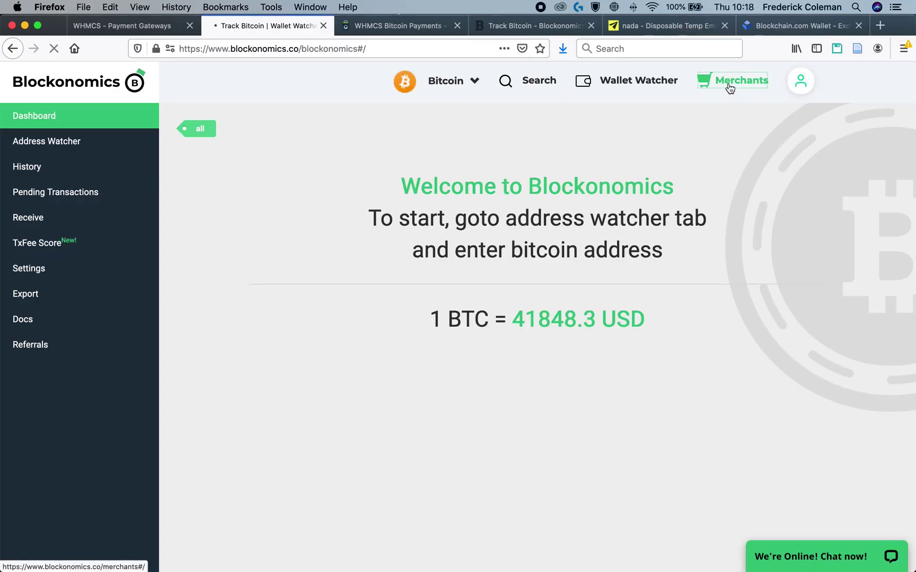
click(729, 85)
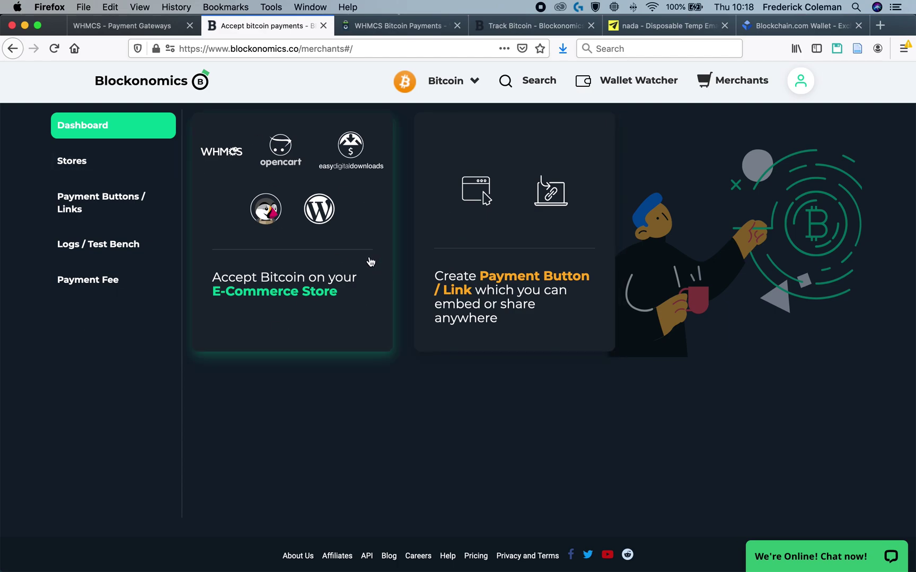
Begin adding a new e-commerce store in Blockonomics, checking the xpub help.
click(298, 247)
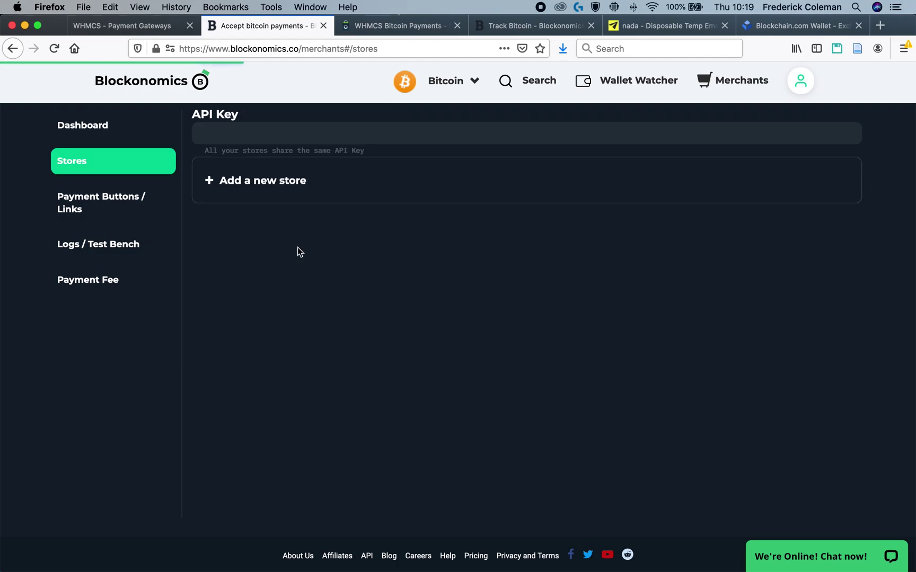
click(280, 181)
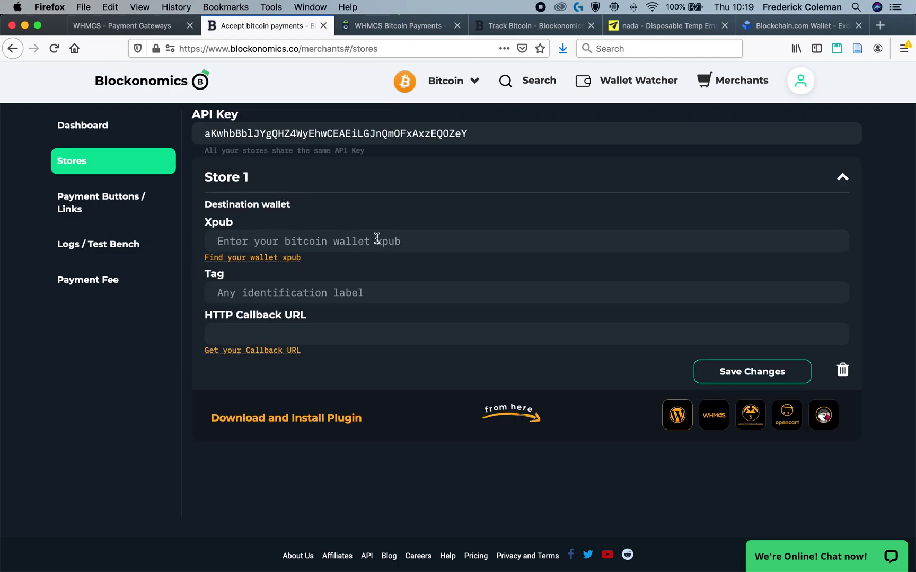
click(277, 258)
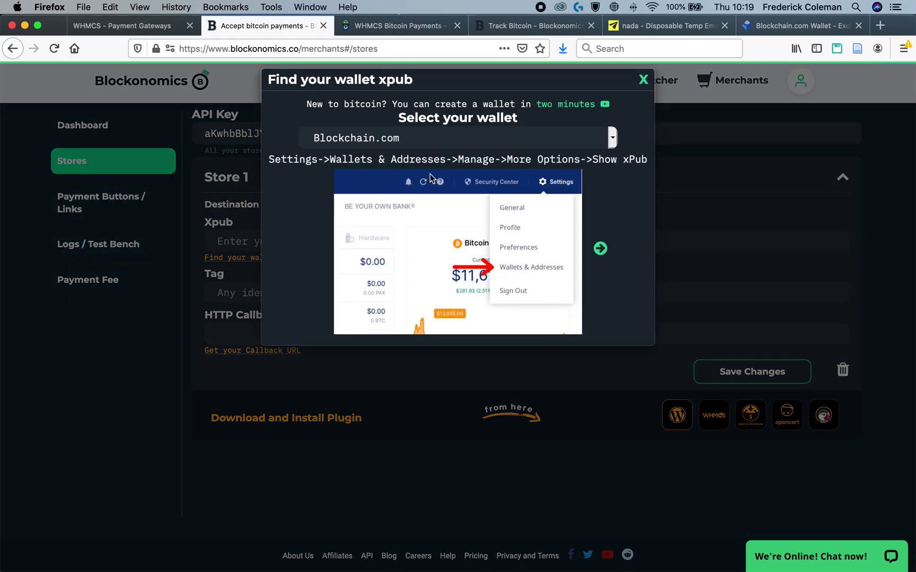
click(642, 90)
click(351, 243)
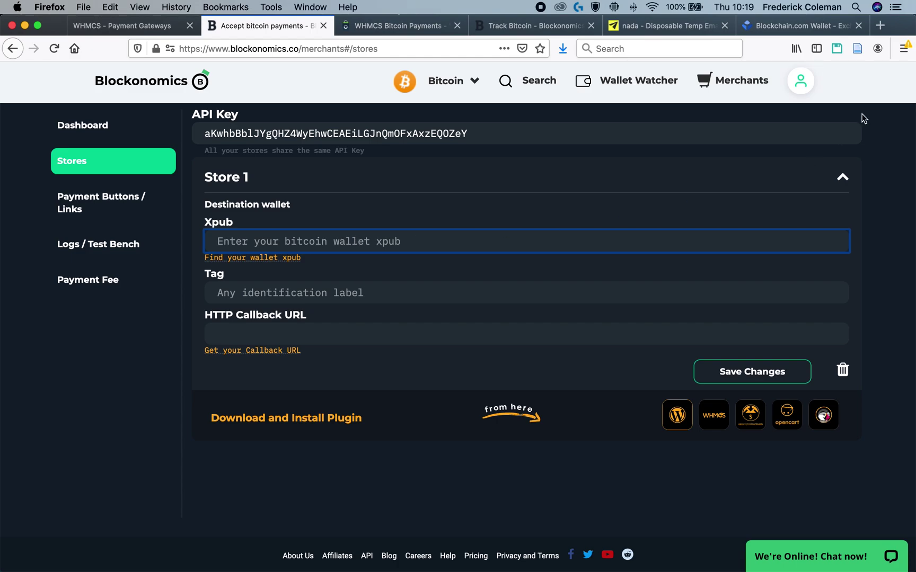
Paste the wallet's xpub into the store, tag it 'WHMCS', and save it as Store 1.
click(800, 25)
double_click(494, 272)
key(super+c)
key(super+2)
key(super+v)
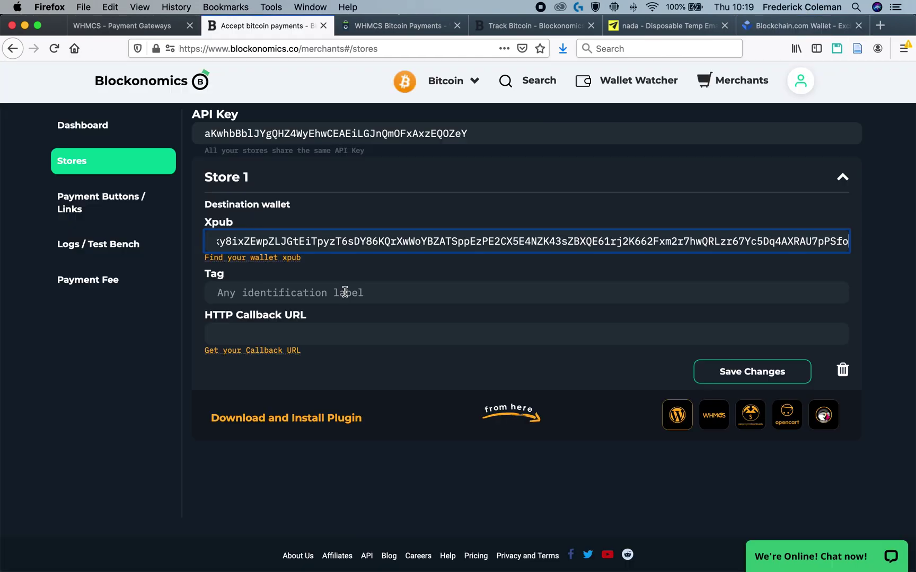
click(345, 292)
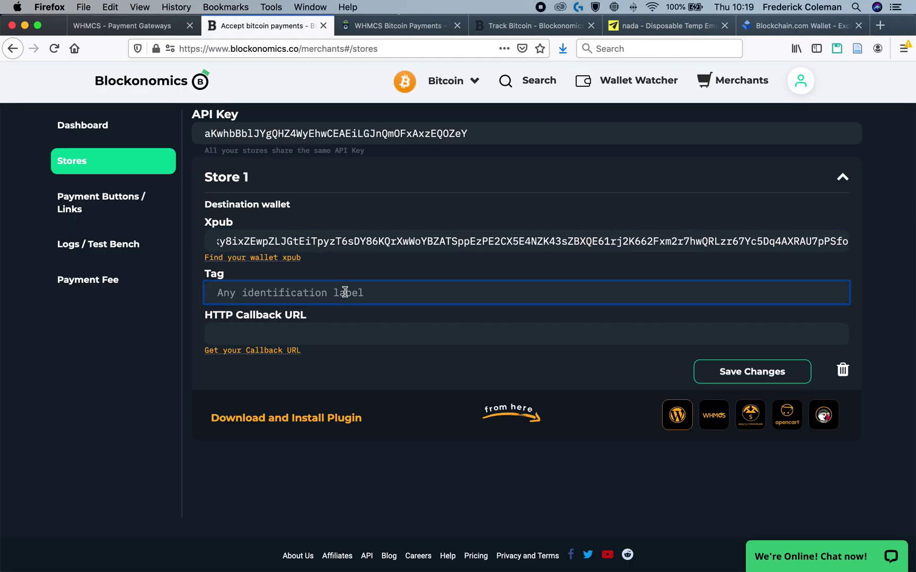
text(WHMCS)
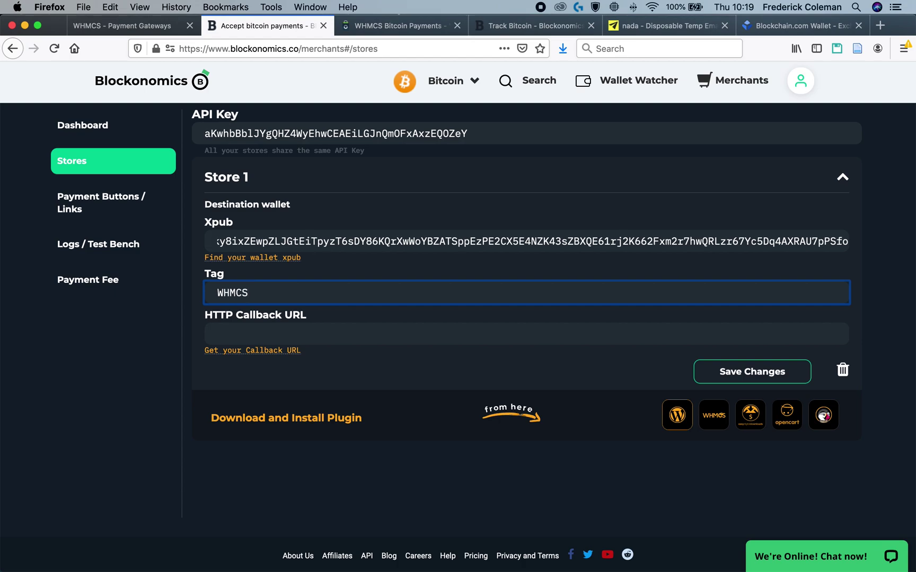
click(741, 372)
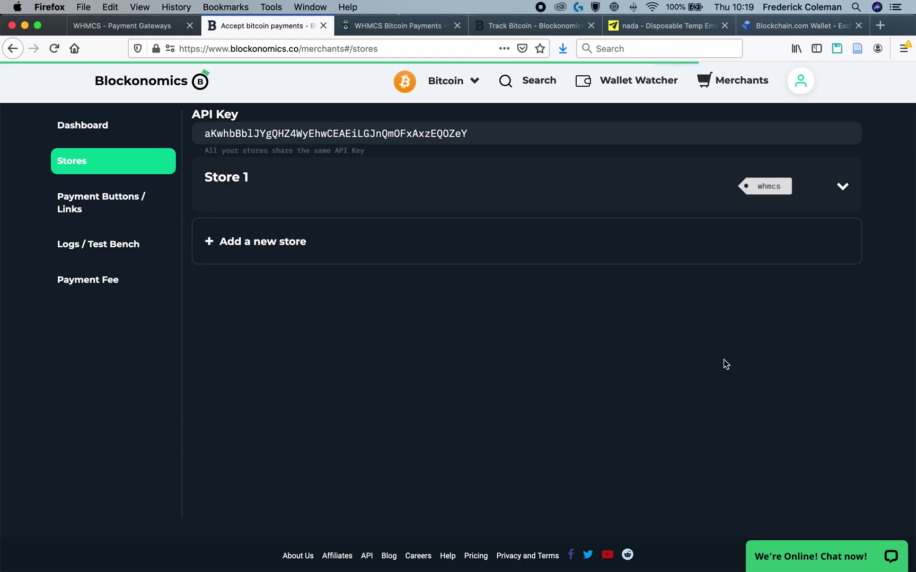
Copy Store 1's API key into the WHMCS Blockonomics API Key field.
click(843, 199)
click(403, 136)
key(super+c)
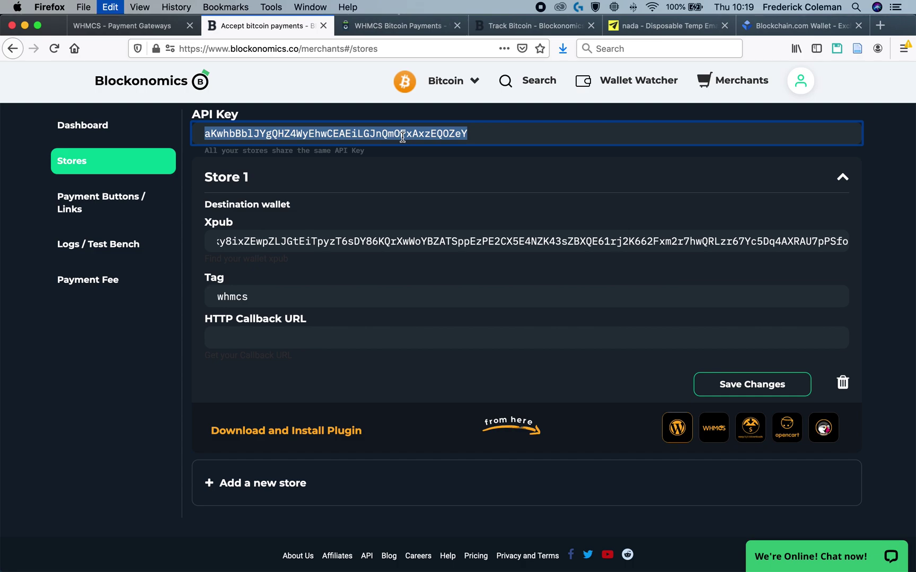
click(122, 25)
click(420, 246)
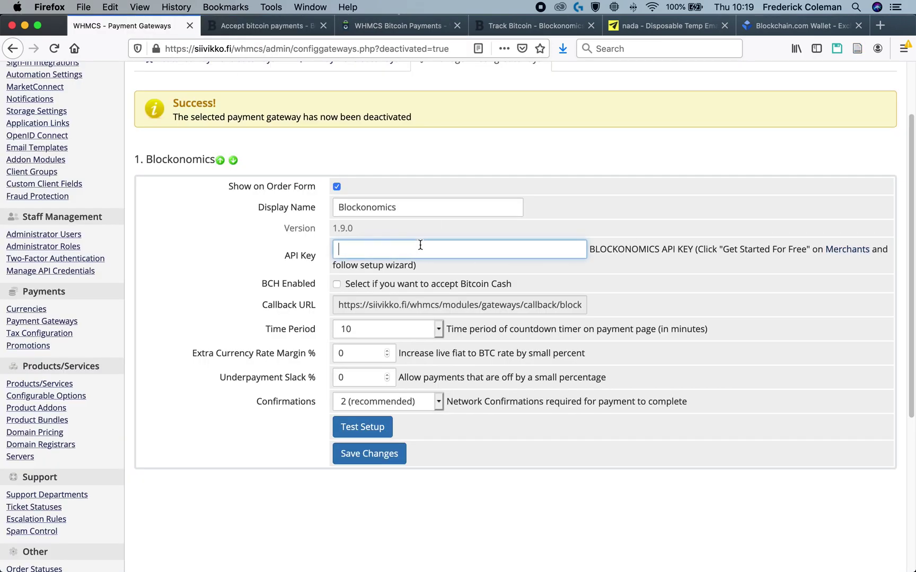
key(super+v)
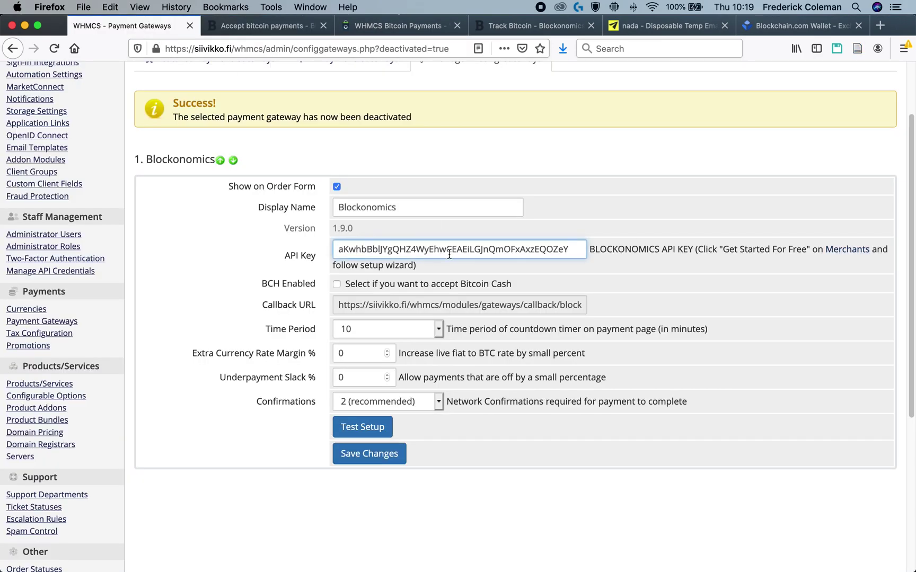
Paste WHMCS's callback URL into Store 1's HTTP callback URL and save the store.
triple_click(430, 306)
key(super+c)
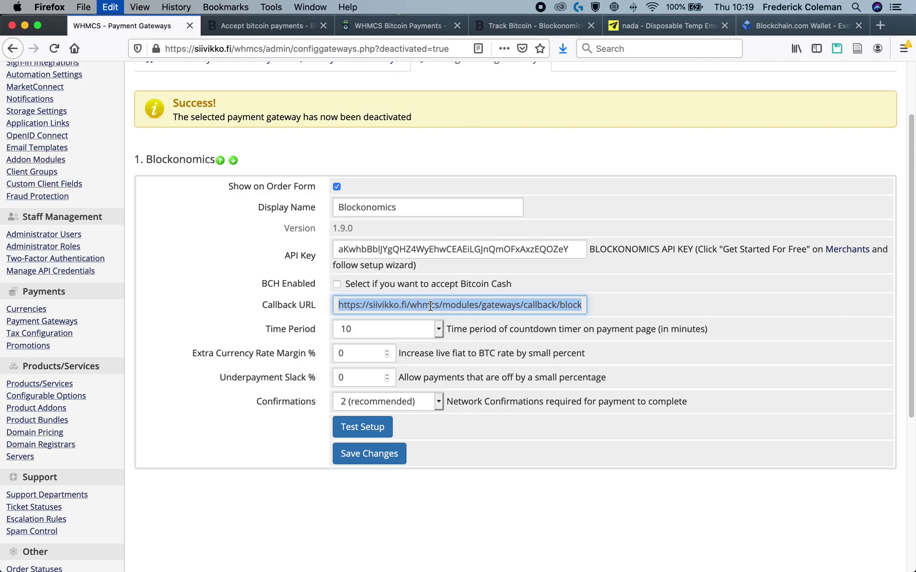
click(273, 27)
click(286, 336)
key(super+v)
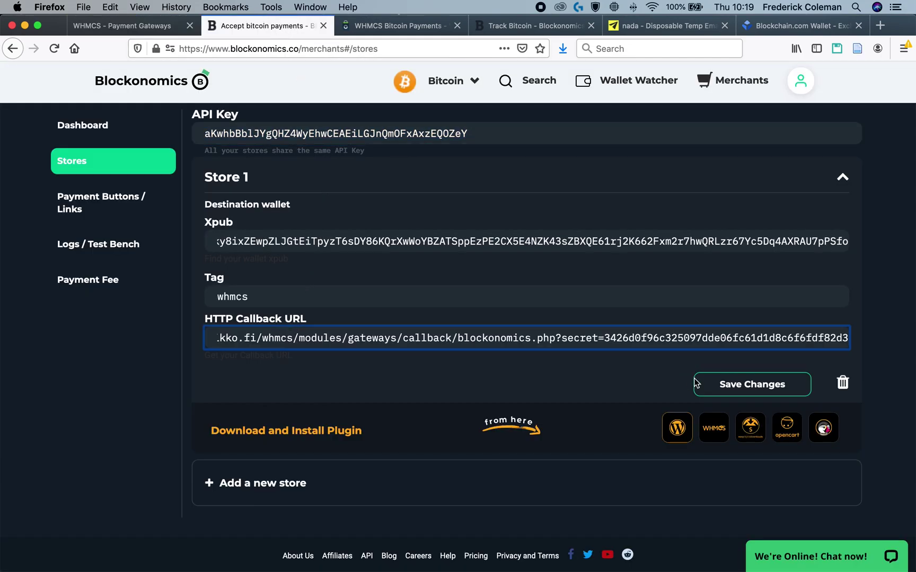
click(757, 383)
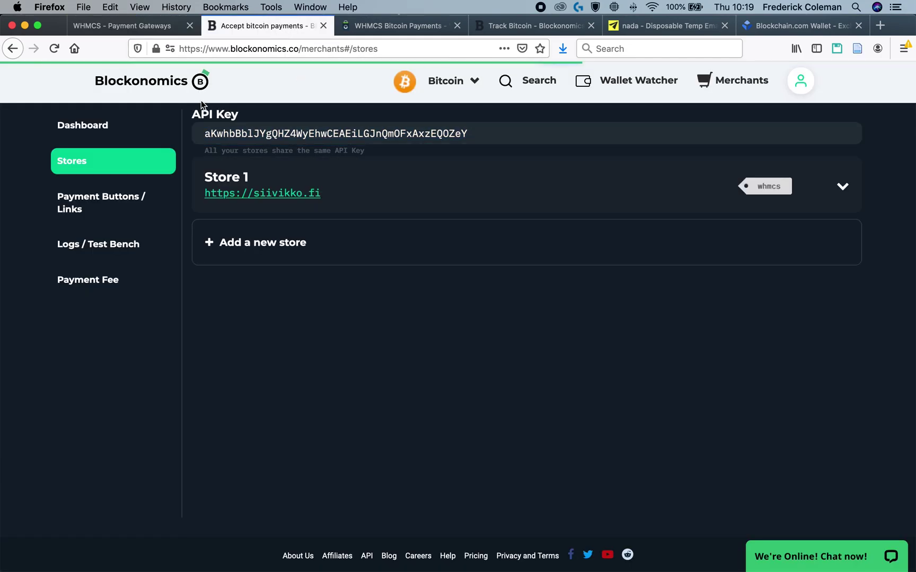
click(127, 25)
Save the Blockonomics gateway settings with the API key filled in.
click(380, 466)
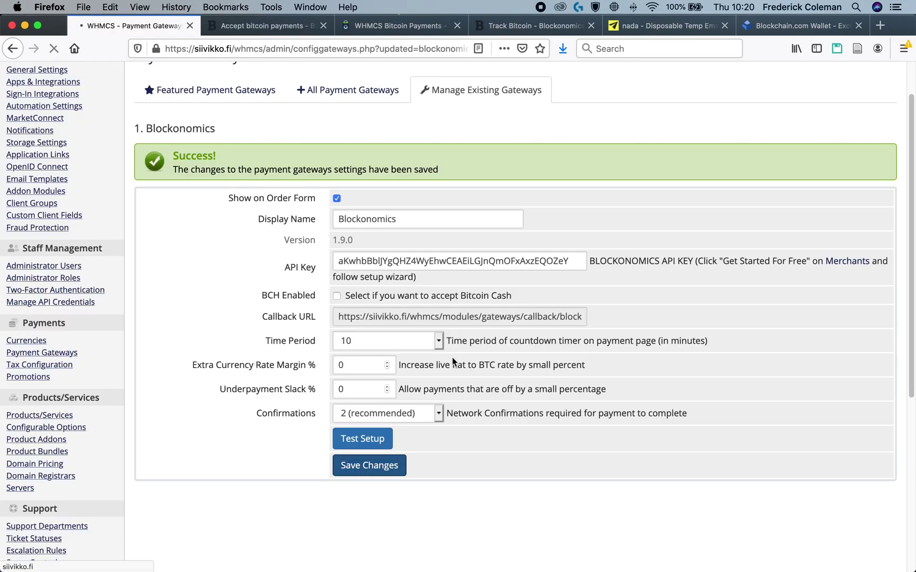